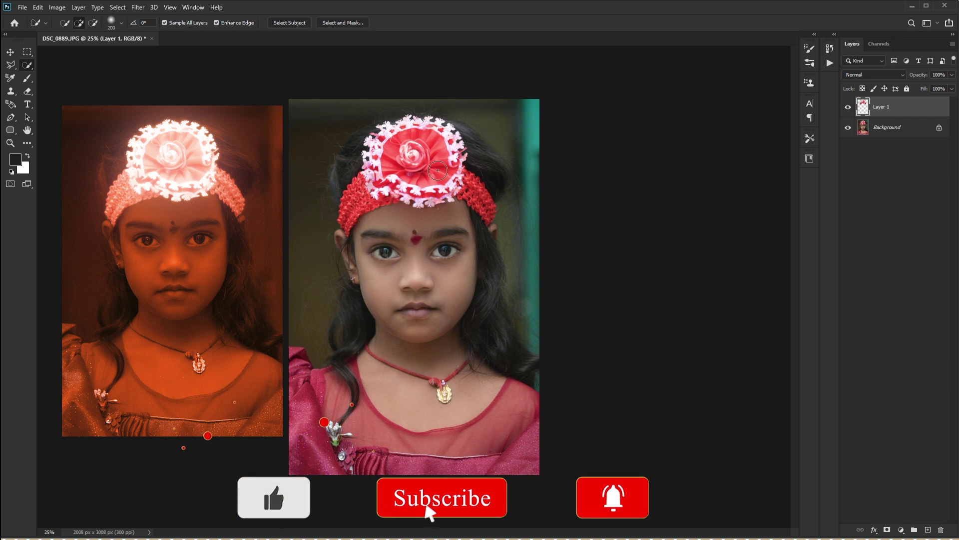
{"action": "left_click", "coordinate": [848, 127]}
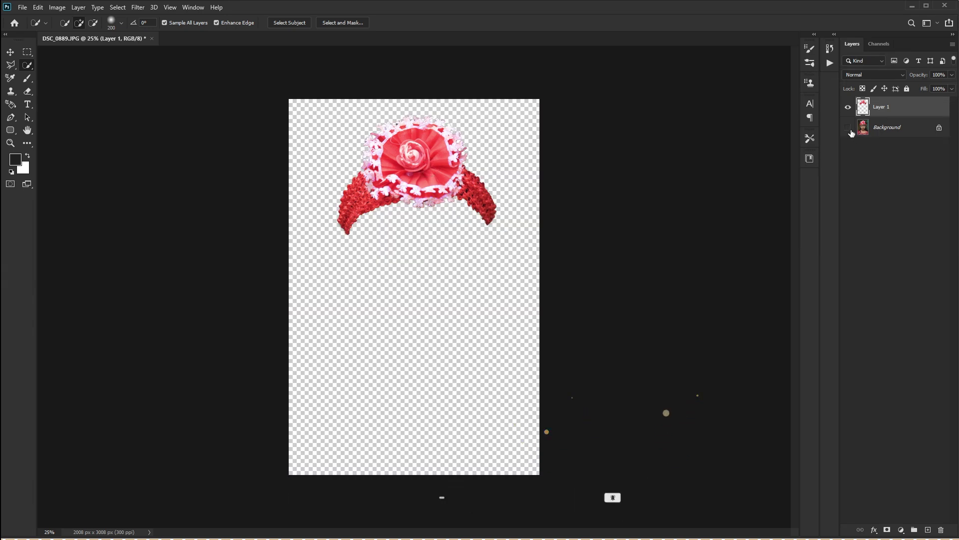
{"action": "left_click", "coordinate": [847, 128]}
{"action": "right_click", "coordinate": [29, 71]}
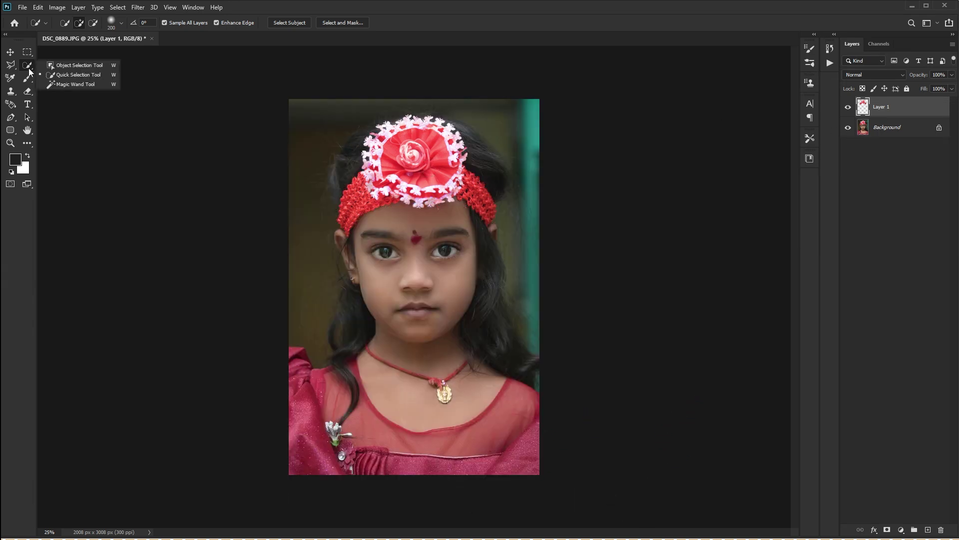
{"action": "left_click", "coordinate": [85, 77]}
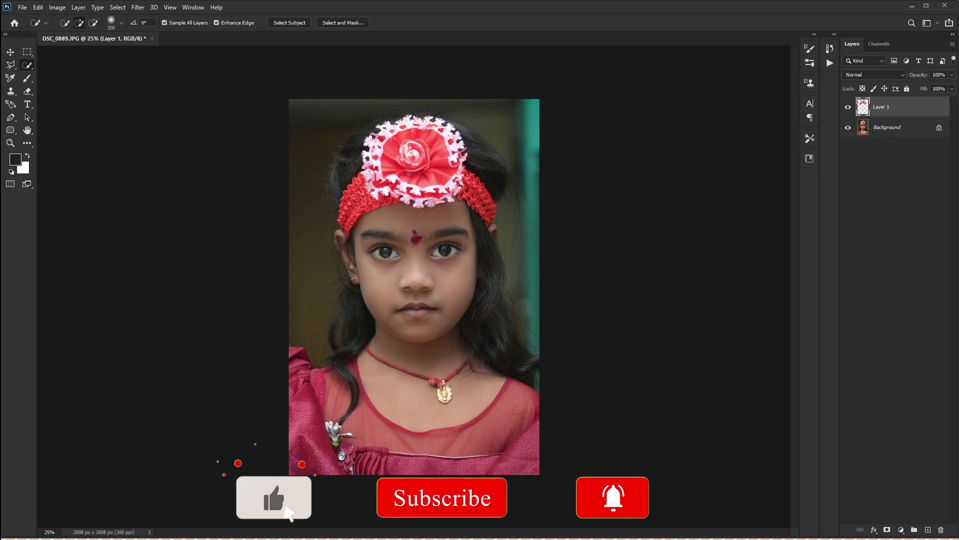
{"action": "left_click", "coordinate": [913, 128]}
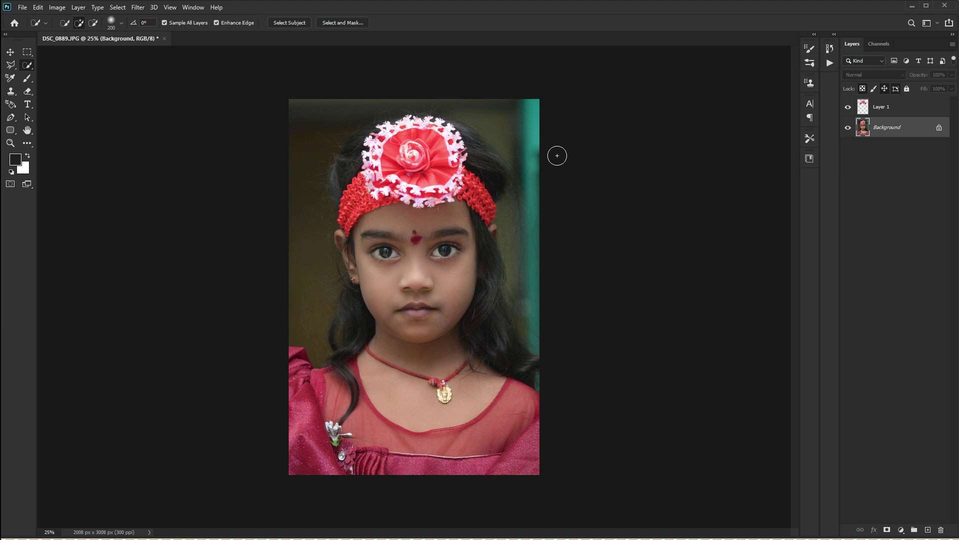
{"action": "left_click", "coordinate": [903, 111]}
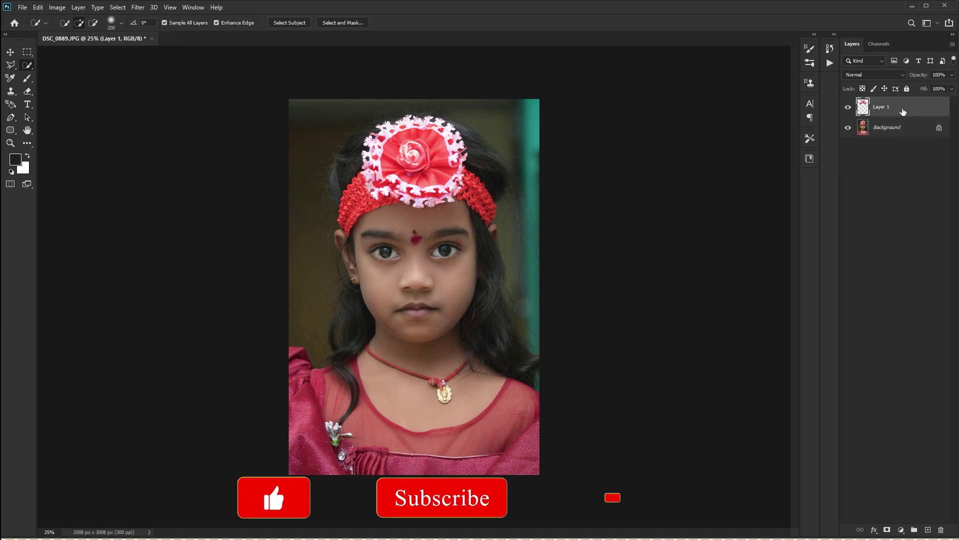
Convert Layer 1 to a smart object and duplicate it.
{"action": "right_click", "coordinate": [903, 110]}
{"action": "left_click", "coordinate": [932, 239]}
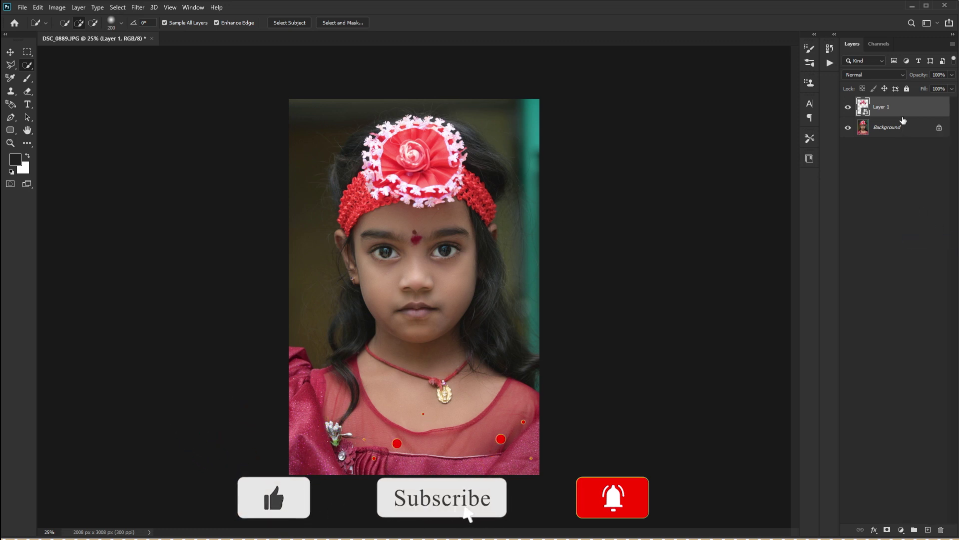
{"action": "key", "text": "ctrl+j"}
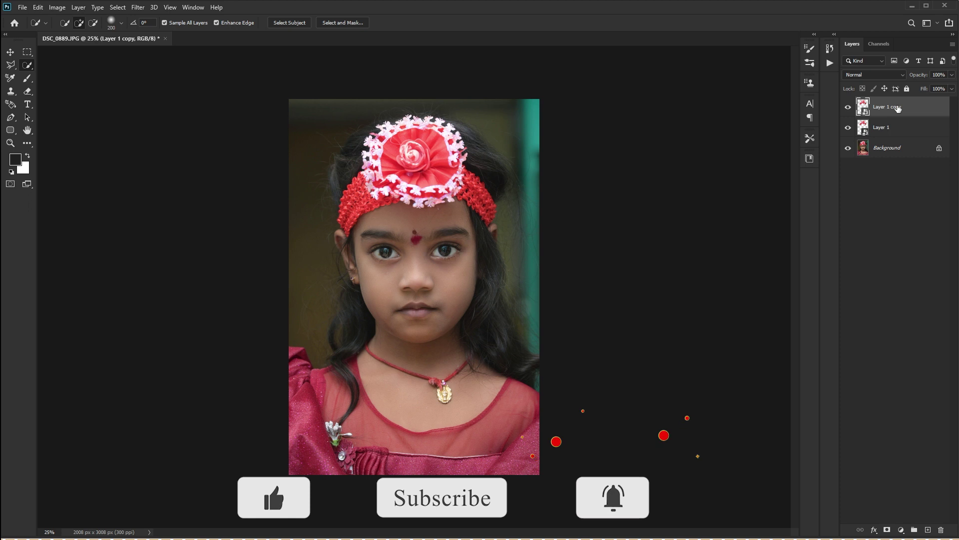
Set the duplicate, Layer 1 copy, to Screen blend mode with 17% fill.
{"action": "left_click", "coordinate": [886, 76]}
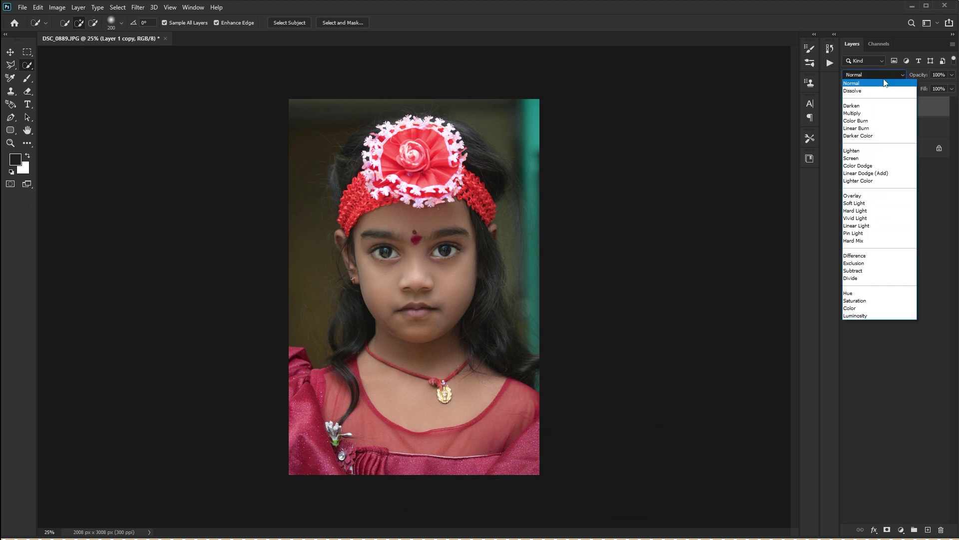
{"action": "left_click", "coordinate": [864, 159]}
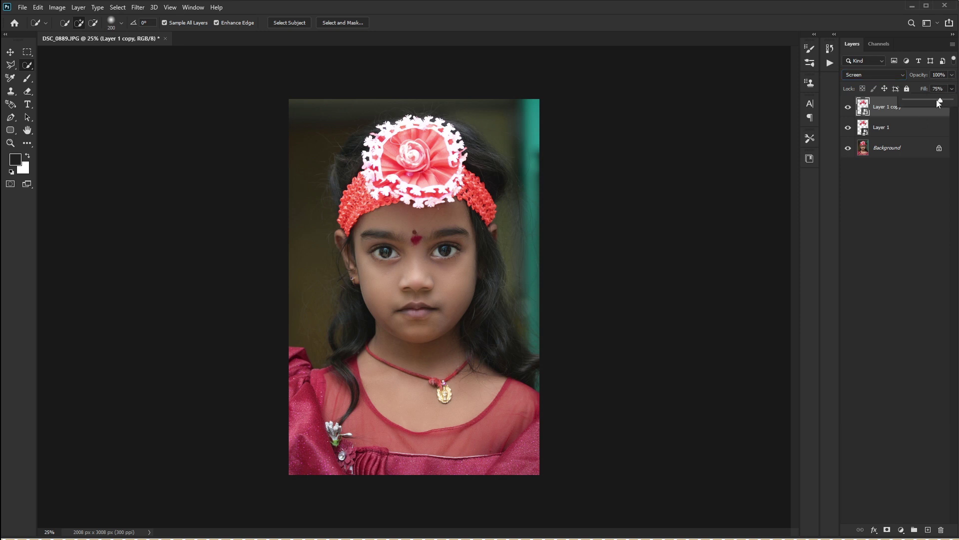
{"action": "mouse_move", "coordinate": [939, 102]}
{"action": "left_mouse_down"}
{"action": "mouse_move", "coordinate": [897, 101]}
{"action": "mouse_move", "coordinate": [905, 102]}
{"action": "left_mouse_up"}
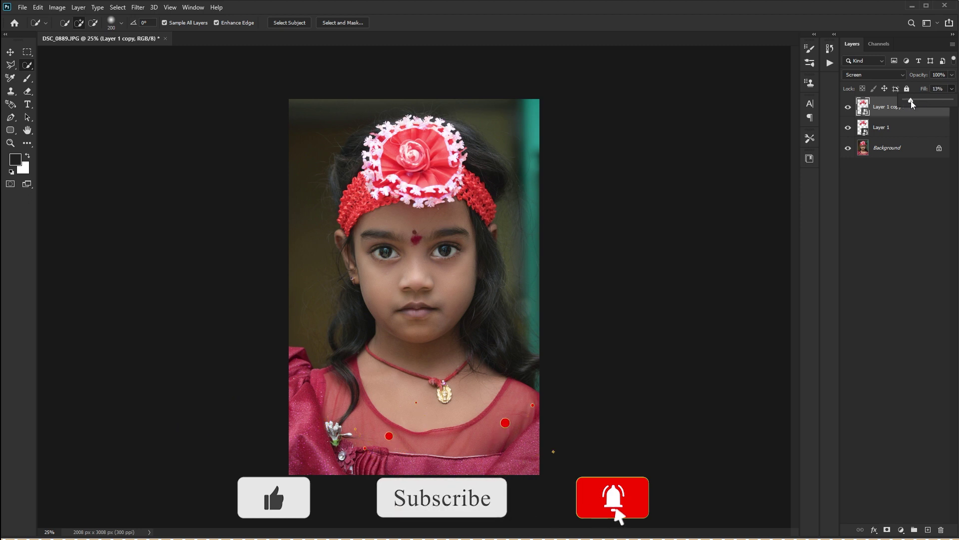
{"action": "left_click", "coordinate": [895, 296]}
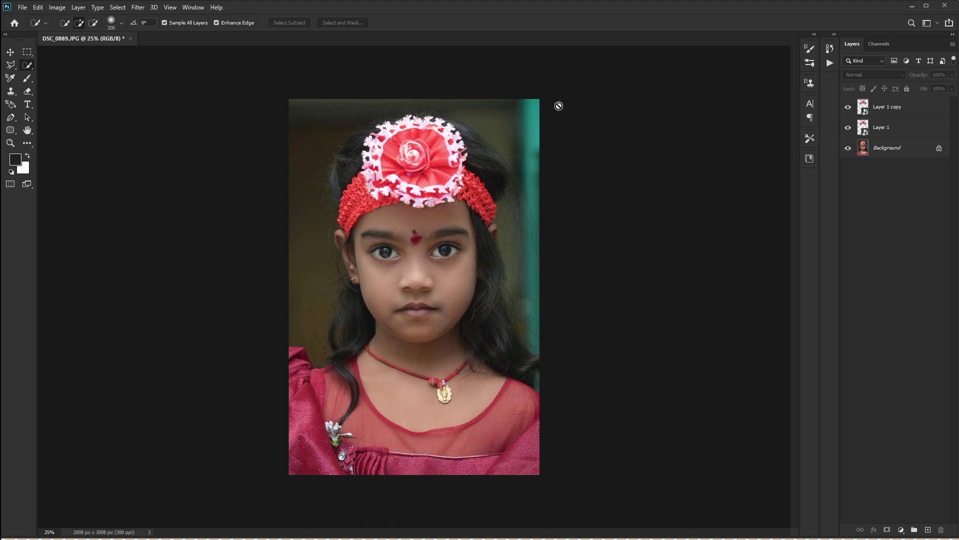
{"action": "left_click", "coordinate": [922, 114]}
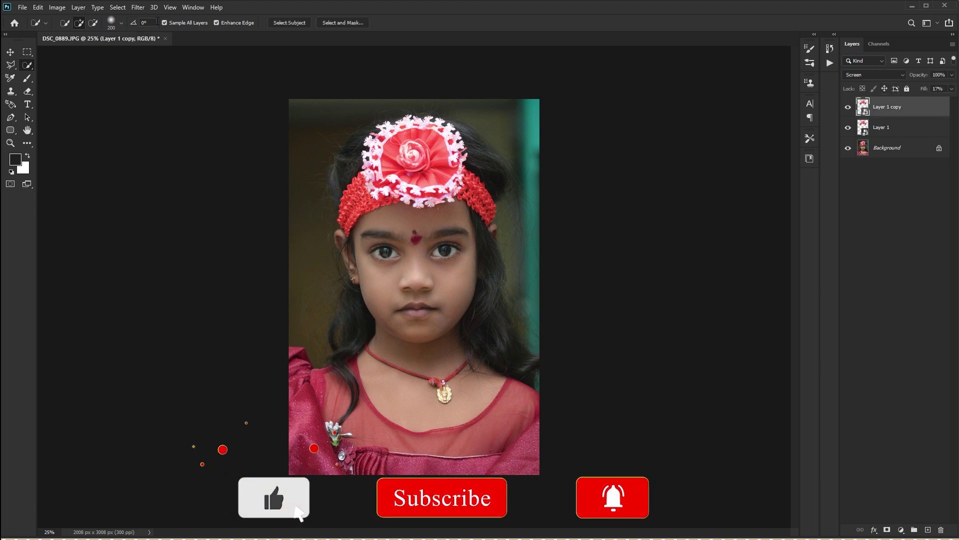
{"action": "left_click", "coordinate": [136, 7]}
{"action": "mouse_move", "coordinate": [194, 120]}
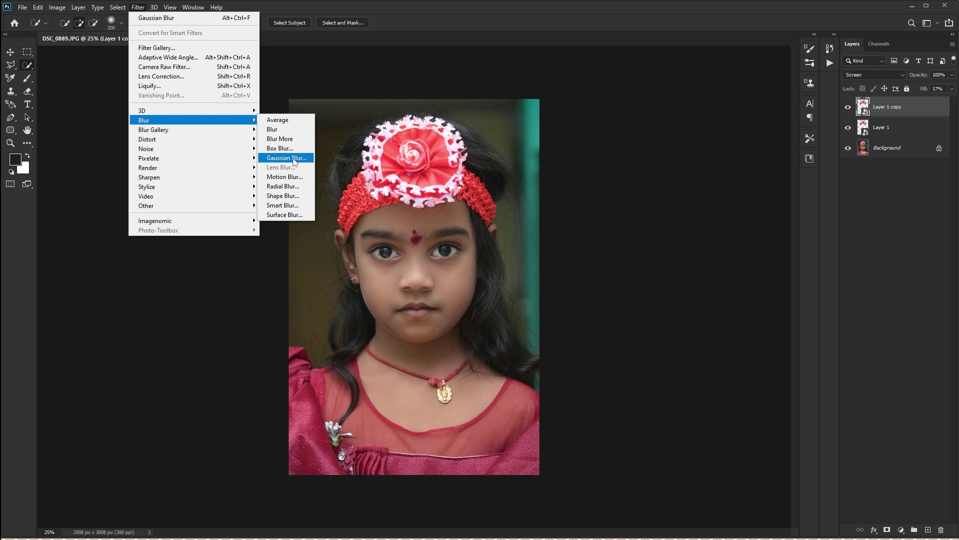
Give the Screen copy a 5-pixel Gaussian Blur, then a duplicate blurred at 15 pixels.
{"action": "left_click", "coordinate": [294, 159]}
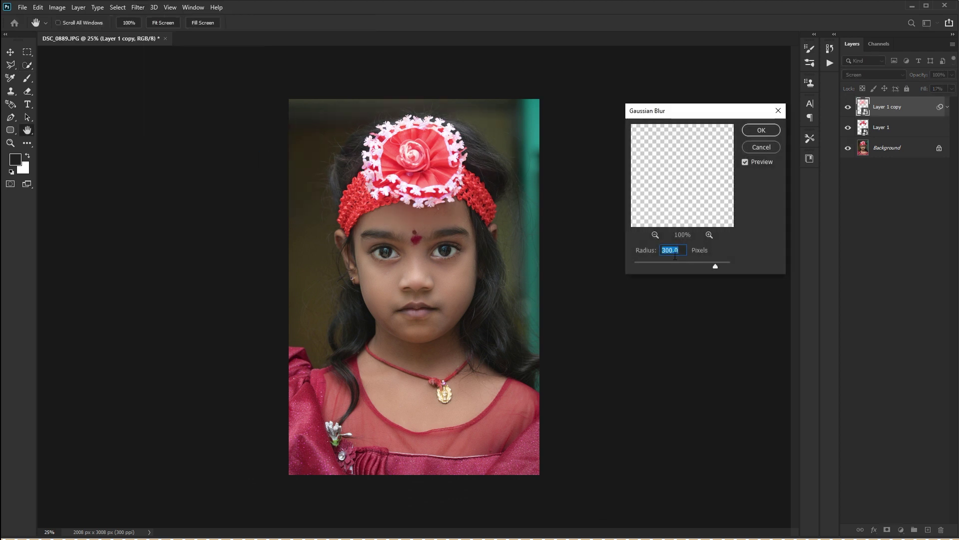
{"action": "left_click", "coordinate": [774, 131]}
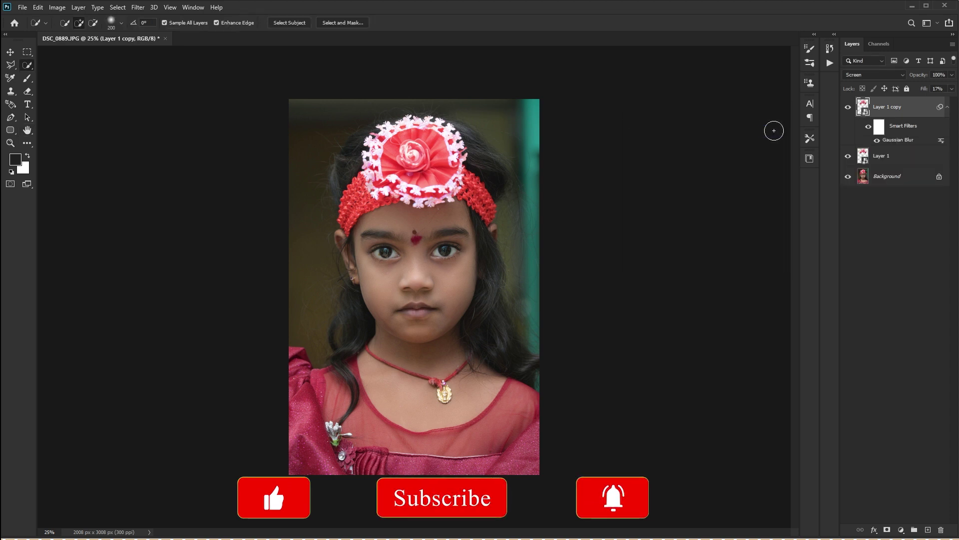
{"action": "key", "text": "ctrl+j"}
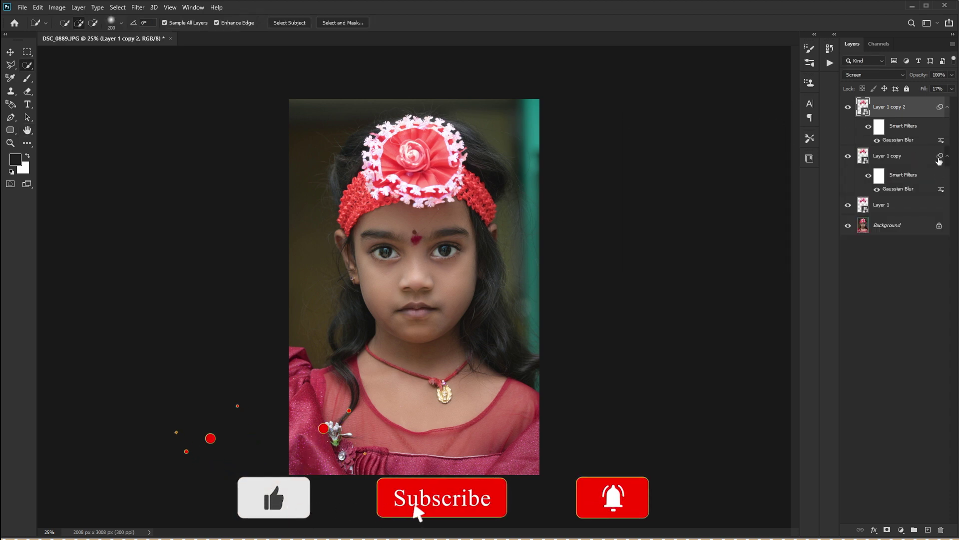
{"action": "double_click", "coordinate": [898, 139]}
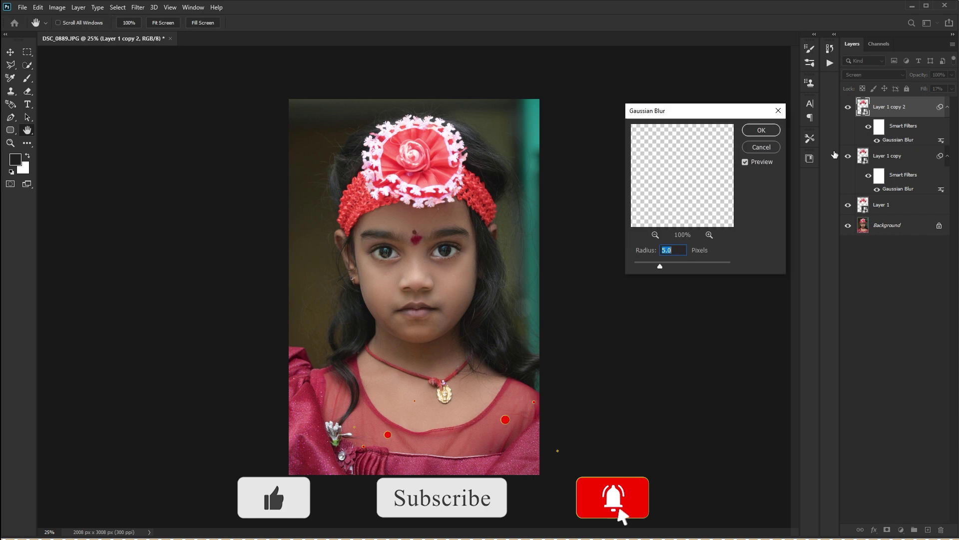
{"action": "key", "text": "Return"}
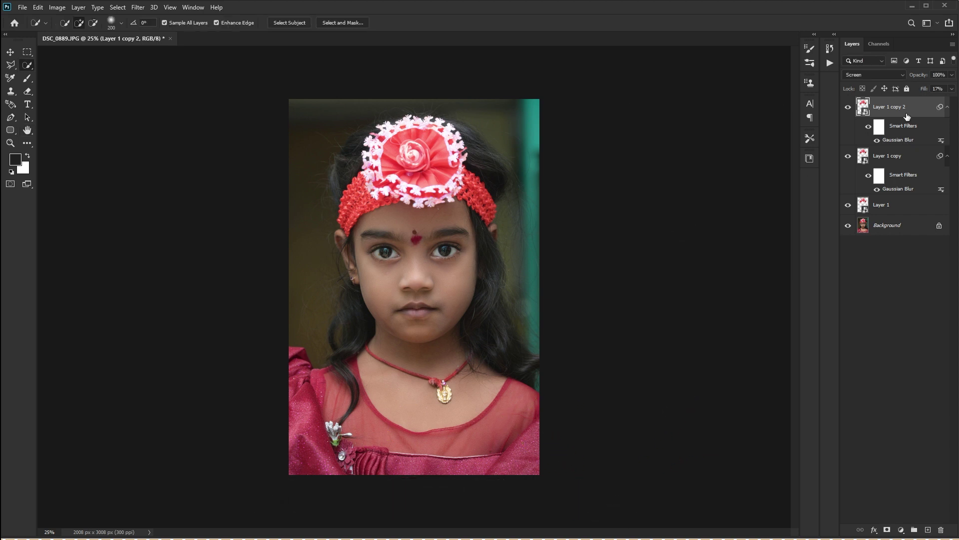
Add two more duplicates with Gaussian Blur radii of 150 and 300 pixels.
{"action": "key", "text": "ctrl+j"}
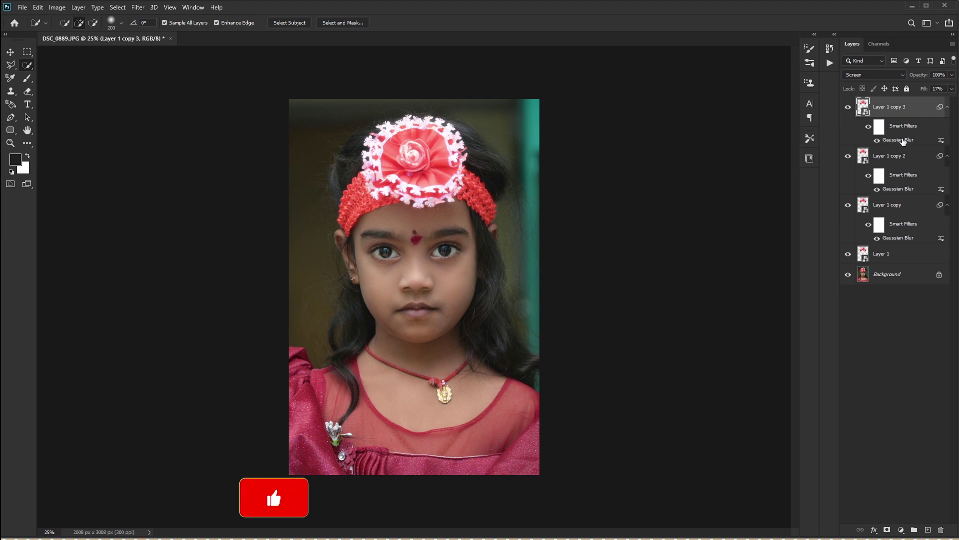
{"action": "double_click", "coordinate": [904, 140]}
{"action": "type", "text": "150"}
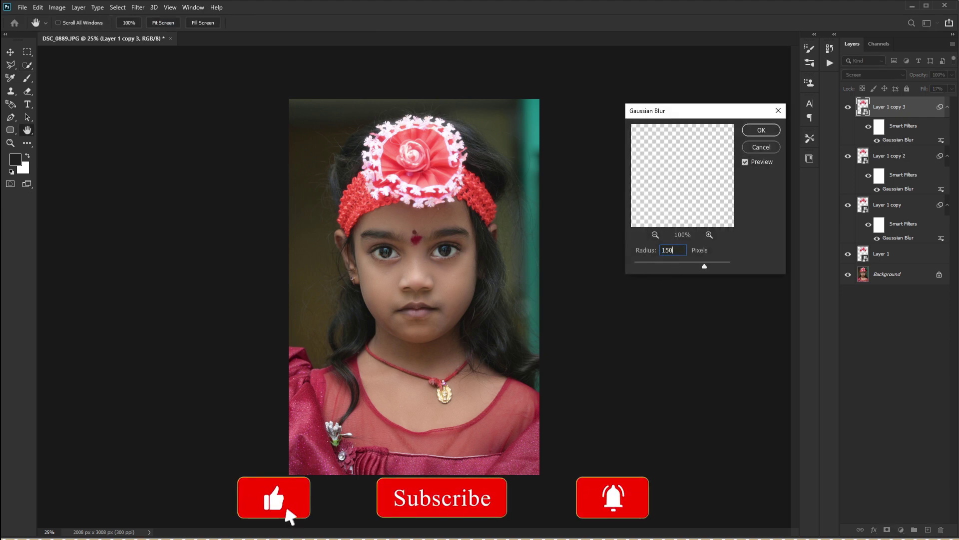
{"action": "key", "text": "Return"}
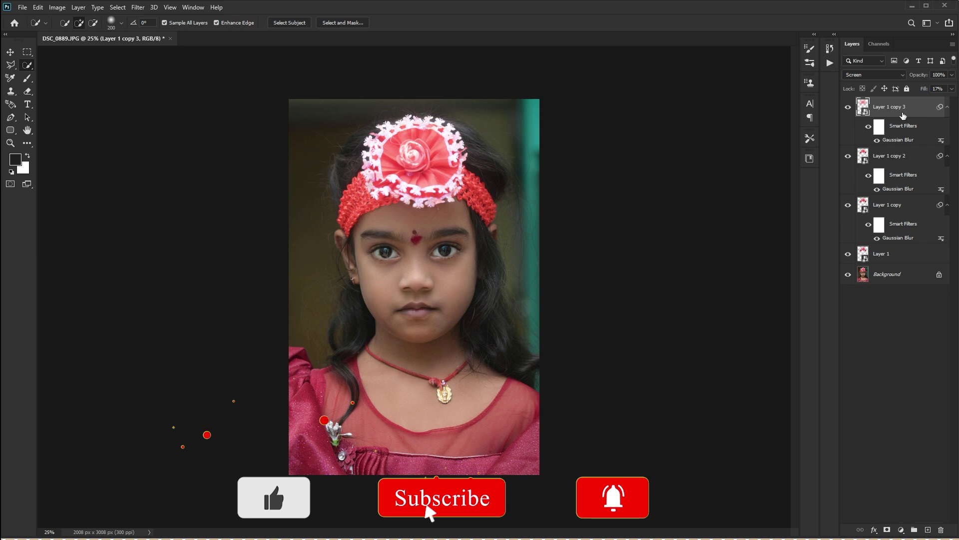
{"action": "key", "text": "ctrl+j"}
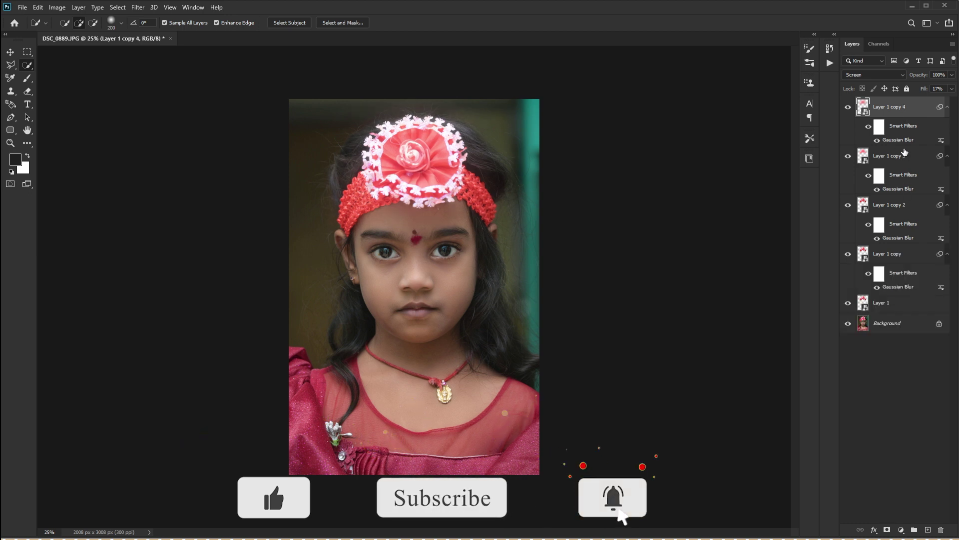
{"action": "double_click", "coordinate": [898, 140]}
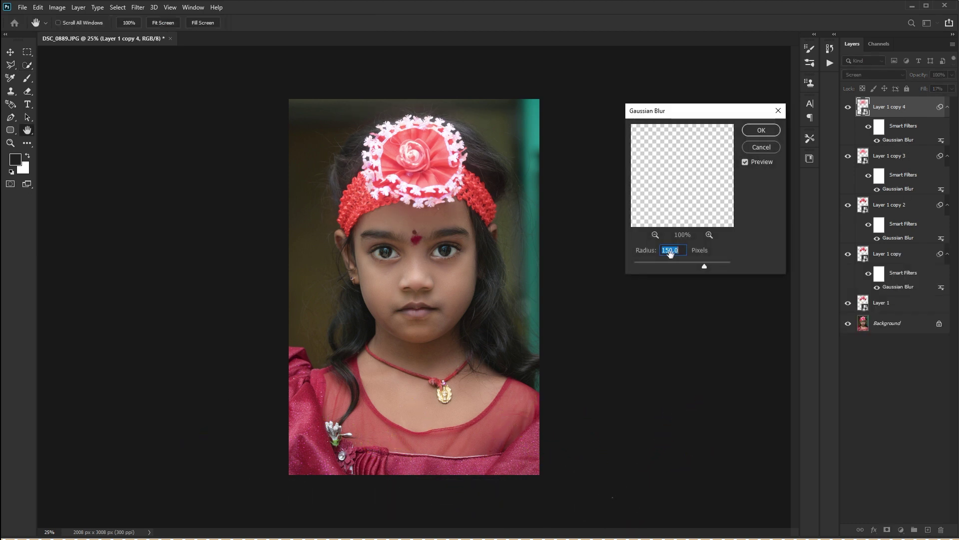
{"action": "key", "text": "Return"}
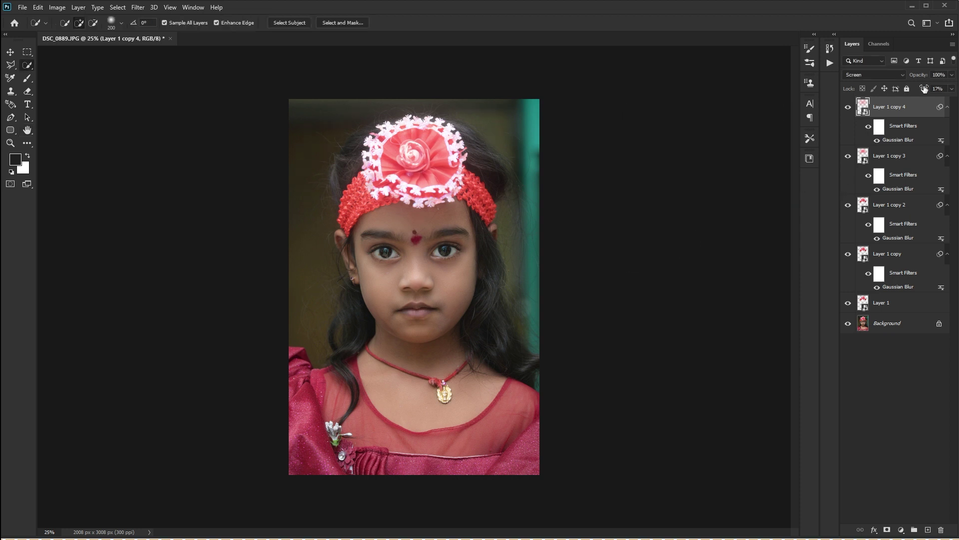
{"action": "left_click", "coordinate": [904, 159], "text": "ctrl"}
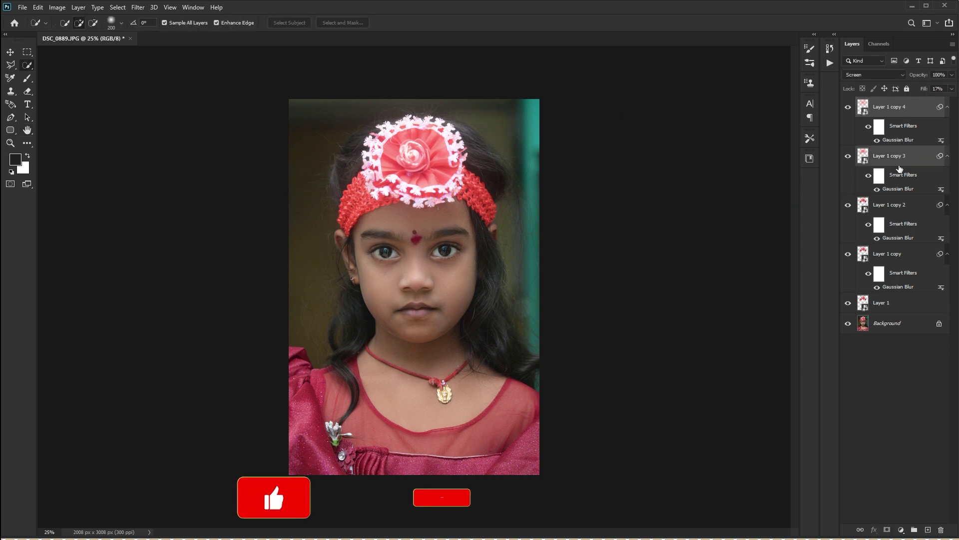
Group Layer 1 and its four blurred copies into Group 1 and expand it.
{"action": "left_click", "coordinate": [905, 209], "text": "ctrl"}
{"action": "left_click", "coordinate": [895, 303], "text": "shift"}
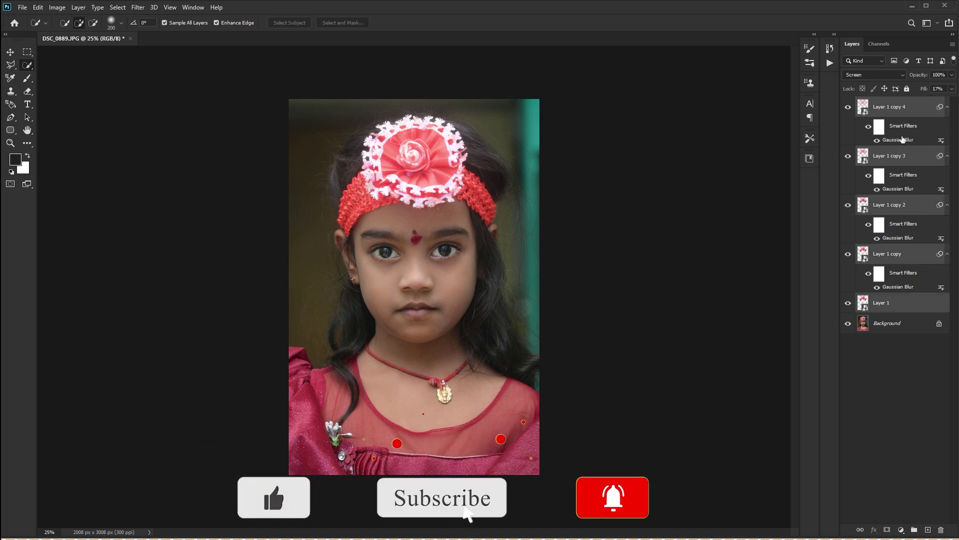
{"action": "key", "text": "ctrl+g"}
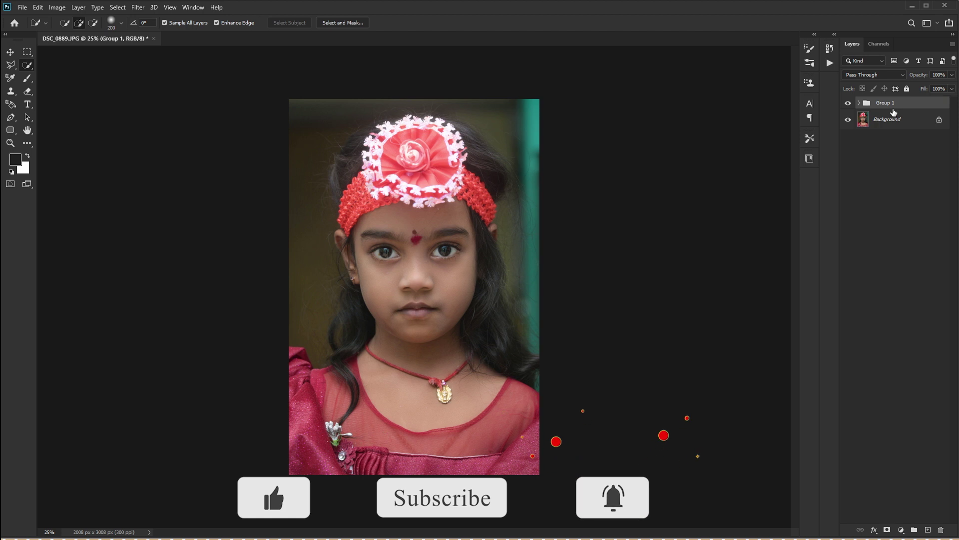
{"action": "left_click", "coordinate": [859, 103]}
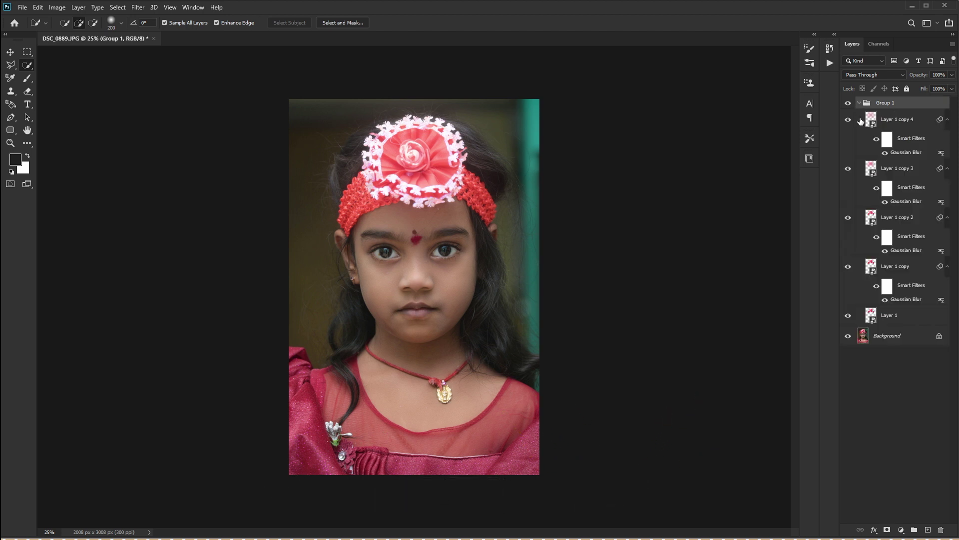
{"action": "left_click", "coordinate": [900, 123]}
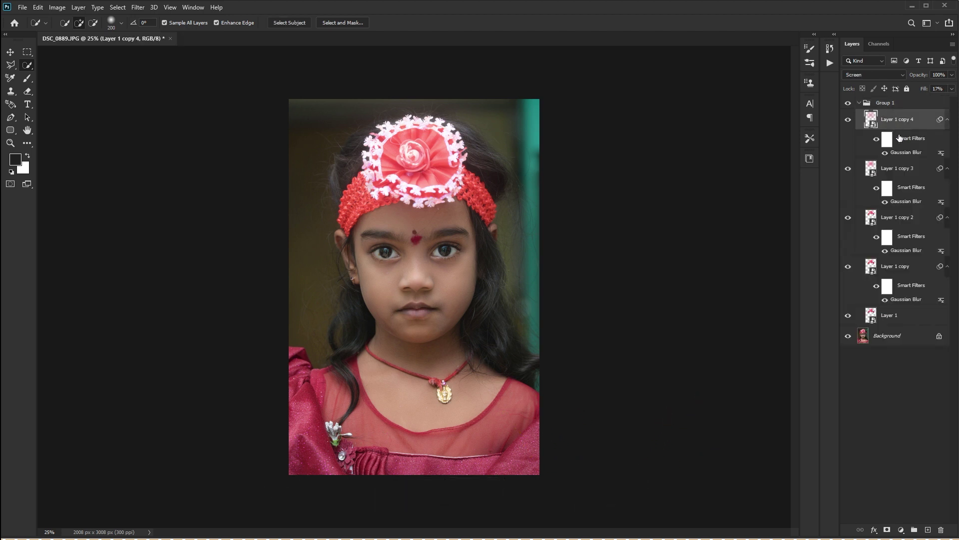
Raise the fill of all four blurred copies so the headband glows brighter.
{"action": "left_click", "coordinate": [899, 169], "text": "ctrl"}
{"action": "left_click", "coordinate": [904, 219], "text": "ctrl"}
{"action": "left_click", "coordinate": [910, 270], "text": "ctrl"}
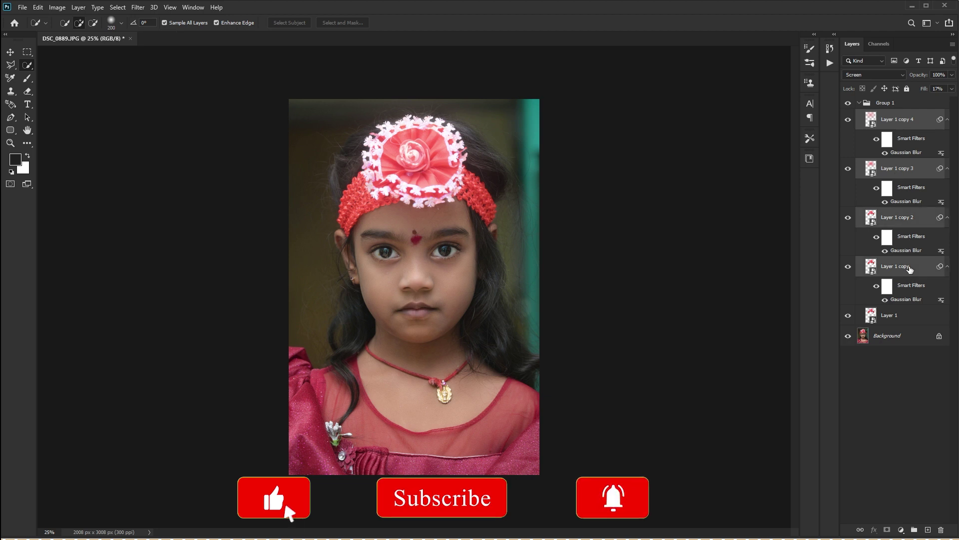
{"action": "left_click", "coordinate": [952, 89]}
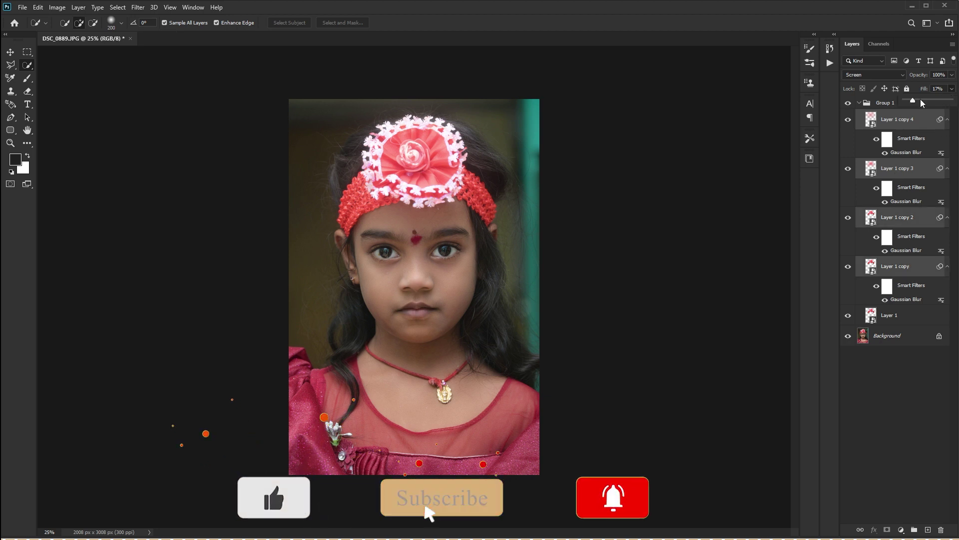
{"action": "mouse_move", "coordinate": [912, 101]}
{"action": "left_mouse_down"}
{"action": "mouse_move", "coordinate": [944, 101]}
{"action": "mouse_move", "coordinate": [932, 102]}
{"action": "left_mouse_up"}
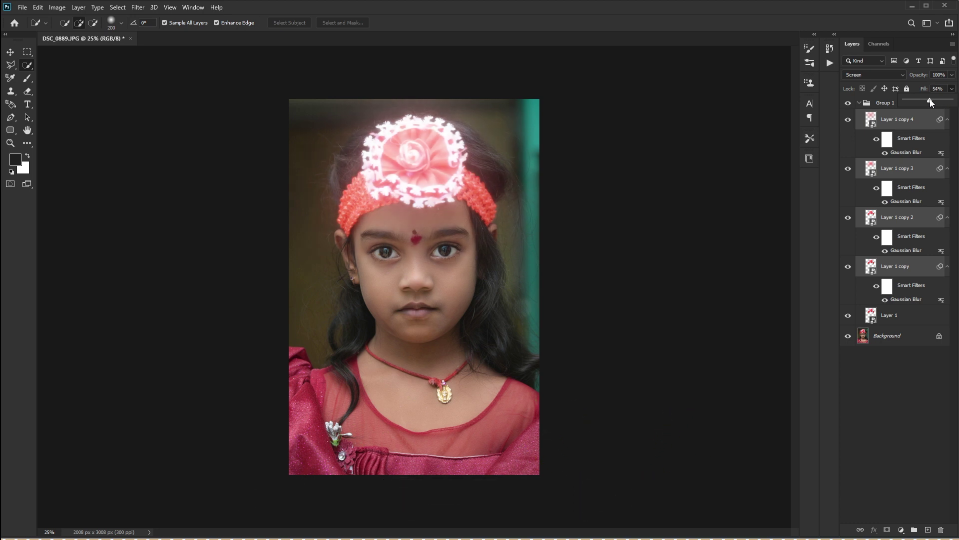
Toggle Group 1's visibility to compare the glow, then collapse the group.
{"action": "left_click", "coordinate": [879, 104]}
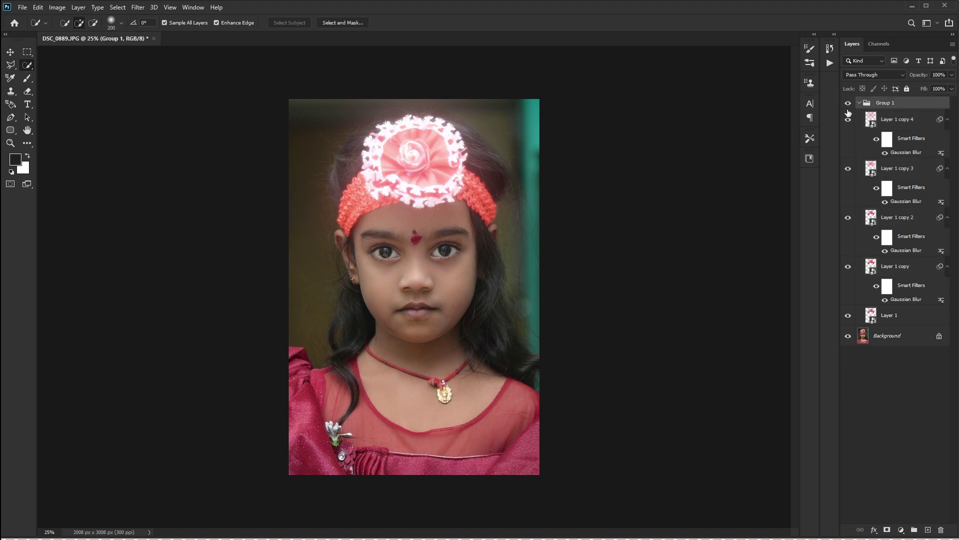
{"action": "left_click", "coordinate": [852, 106]}
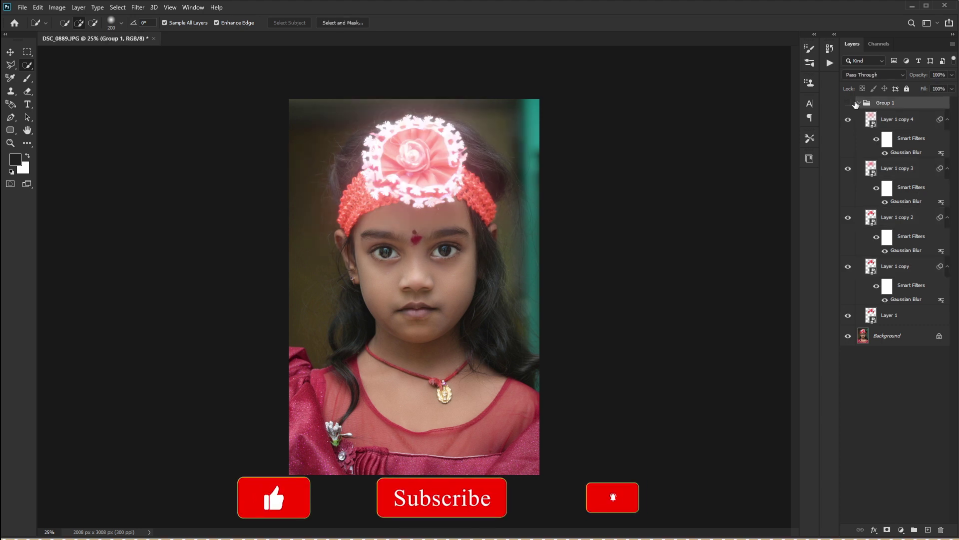
{"action": "left_click", "coordinate": [852, 105]}
{"action": "left_click", "coordinate": [848, 104]}
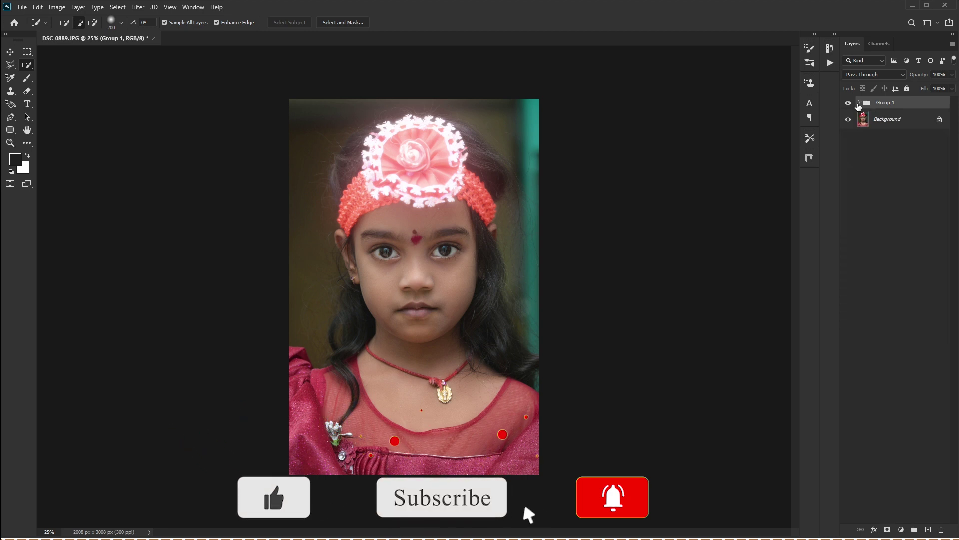
Duplicate the Background and use Select and Mask to output the headband as a new masked layer.
{"action": "left_click", "coordinate": [894, 123]}
{"action": "key", "text": "ctrl+j"}
{"action": "left_click", "coordinate": [364, 23]}
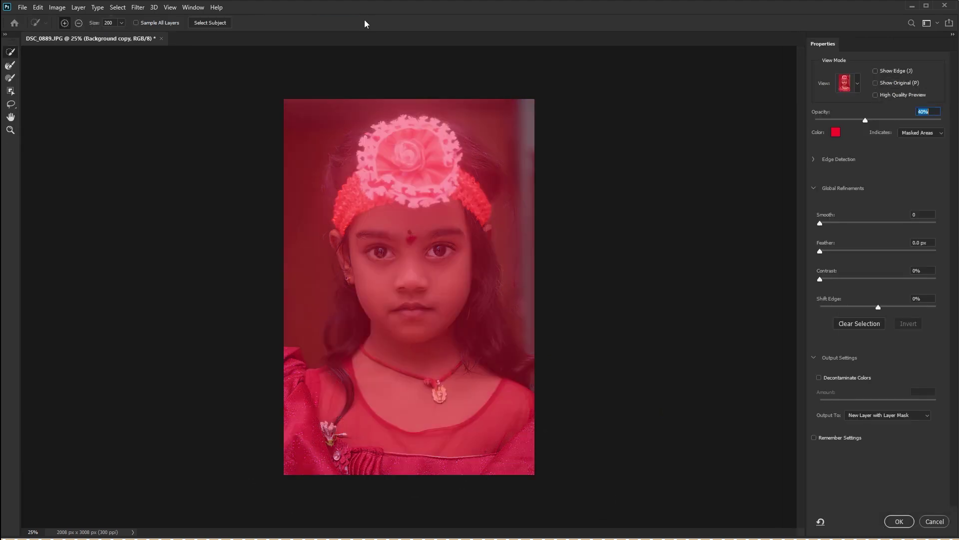
{"action": "mouse_move", "coordinate": [535, 258]}
{"action": "left_mouse_down"}
{"action": "mouse_move", "coordinate": [523, 225]}
{"action": "mouse_move", "coordinate": [497, 227]}
{"action": "left_mouse_up"}
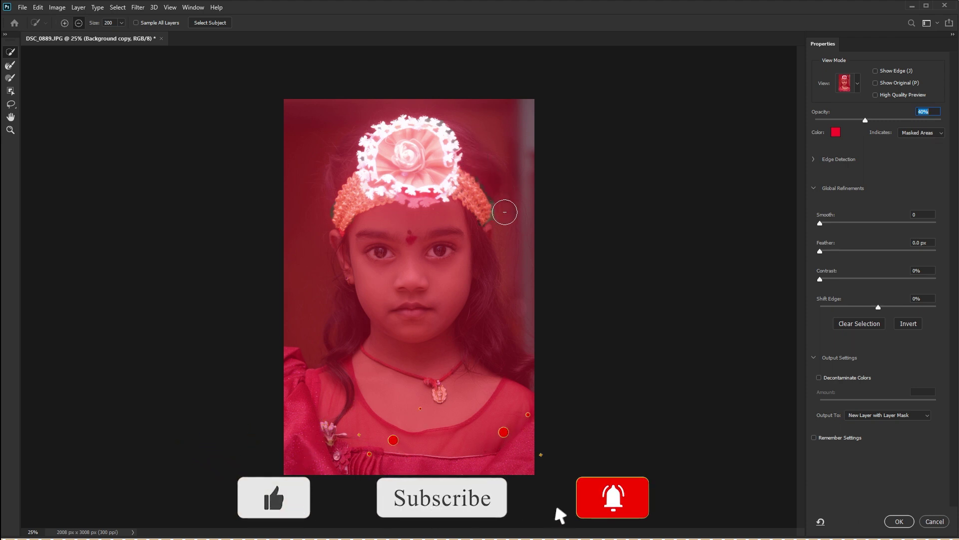
{"action": "left_click", "coordinate": [899, 521]}
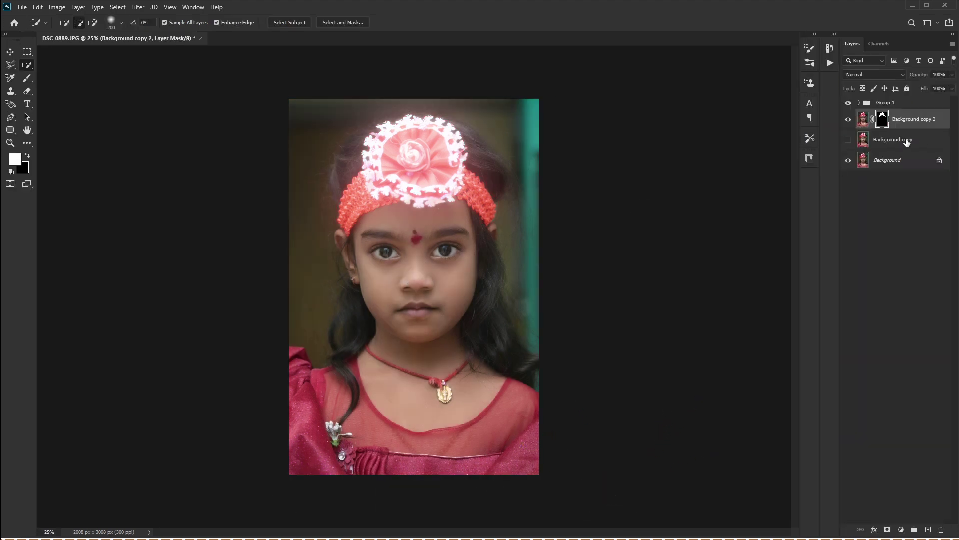
{"action": "key", "text": "ctrl+alt+r"}
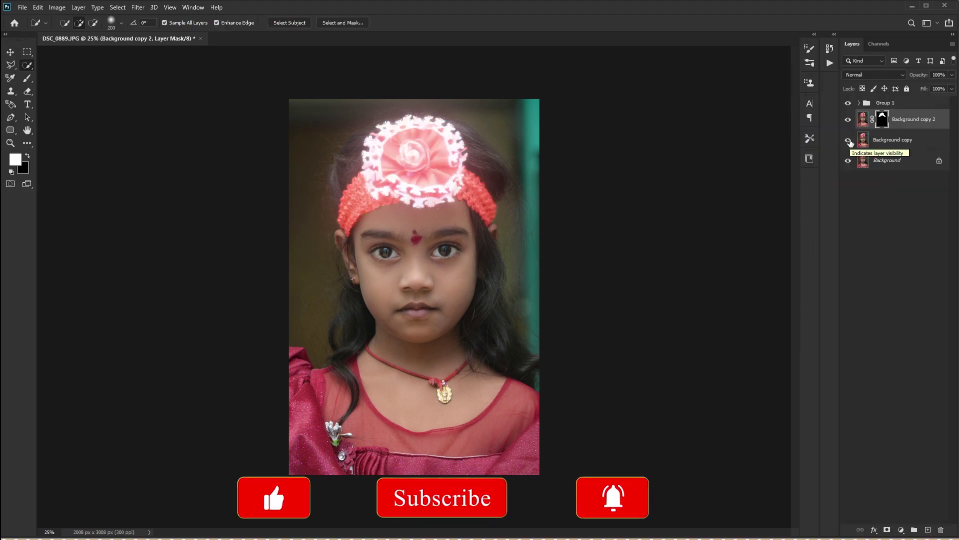
Delete the unneeded unmasked Background copy layer.
{"action": "left_click", "coordinate": [900, 145]}
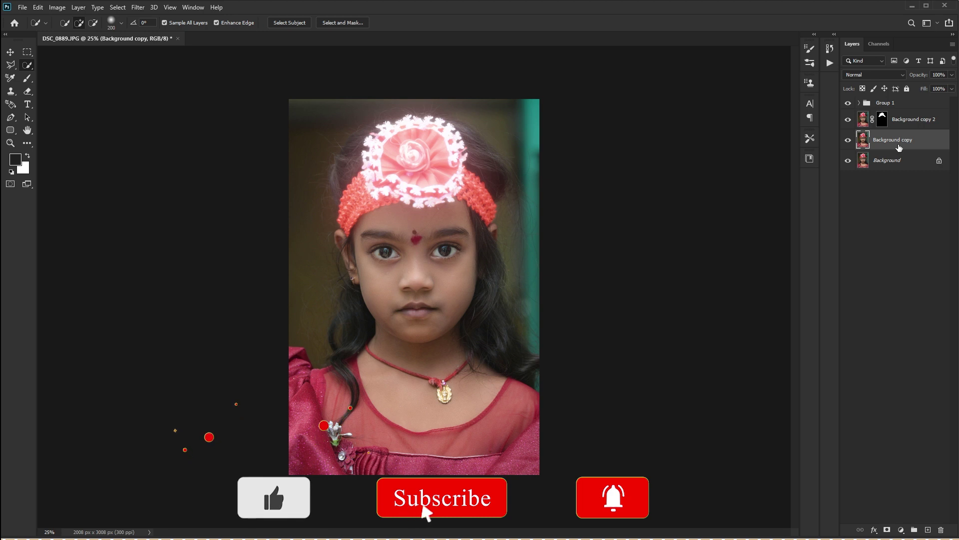
{"action": "key", "text": "Delete"}
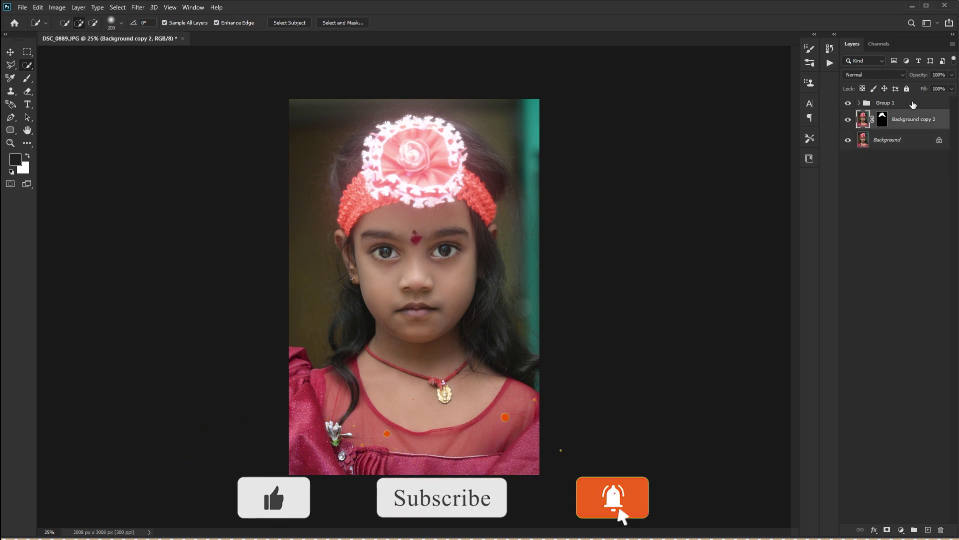
{"action": "left_click", "coordinate": [901, 530]}
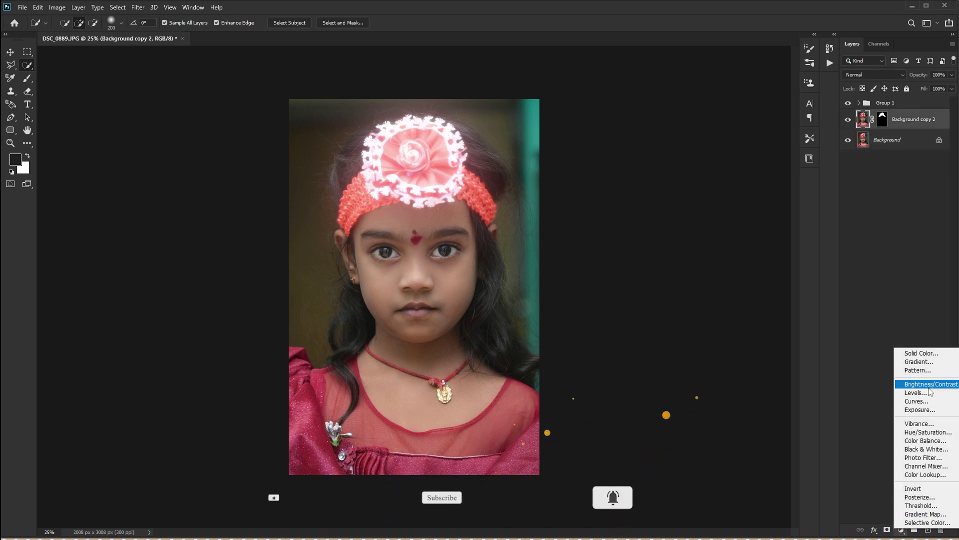
Add a Brightness/Contrast layer with brightness dropped far left and contrast tweaked to darken the photo.
{"action": "left_click", "coordinate": [929, 383]}
{"action": "left_click_drag", "start_coordinate": [613, 150], "coordinate": [879, 135]}
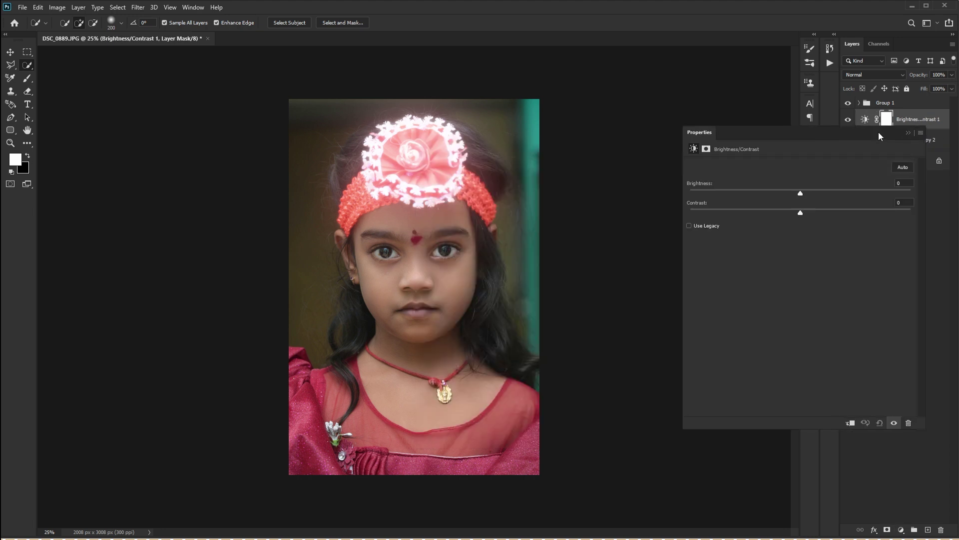
{"action": "left_click_drag", "start_coordinate": [801, 192], "coordinate": [738, 195]}
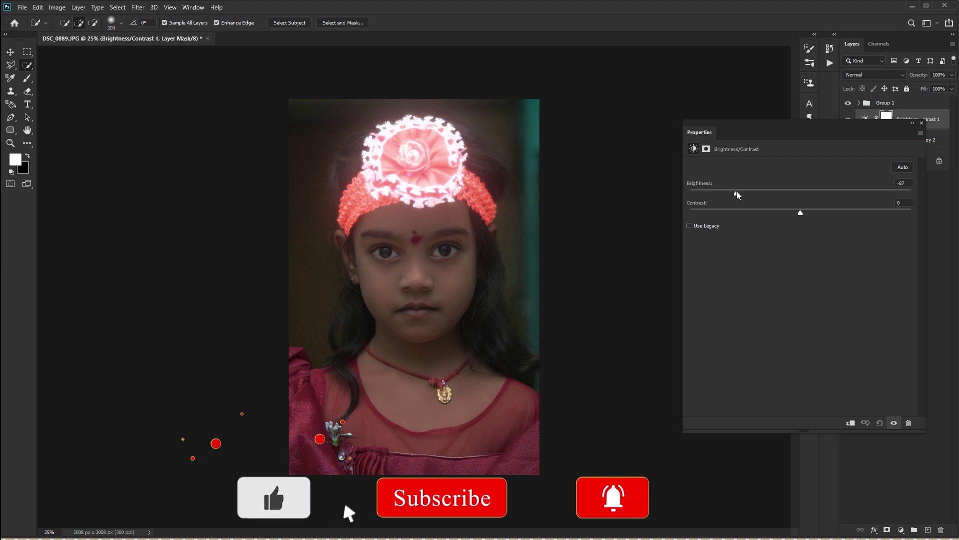
{"action": "mouse_move", "coordinate": [800, 212]}
{"action": "left_mouse_down"}
{"action": "mouse_move", "coordinate": [820, 213]}
{"action": "mouse_move", "coordinate": [782, 213]}
{"action": "mouse_move", "coordinate": [745, 196]}
{"action": "left_mouse_up"}
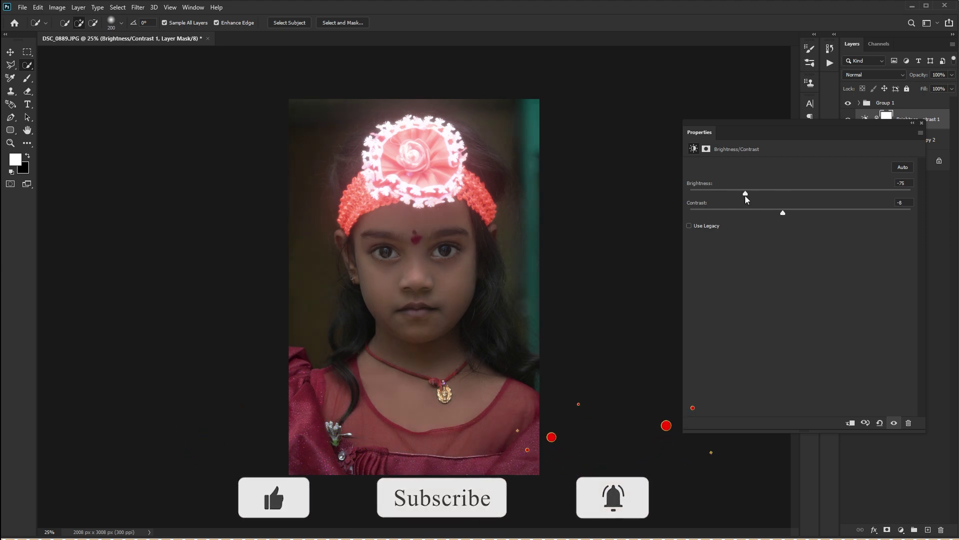
{"action": "double_click", "coordinate": [907, 133]}
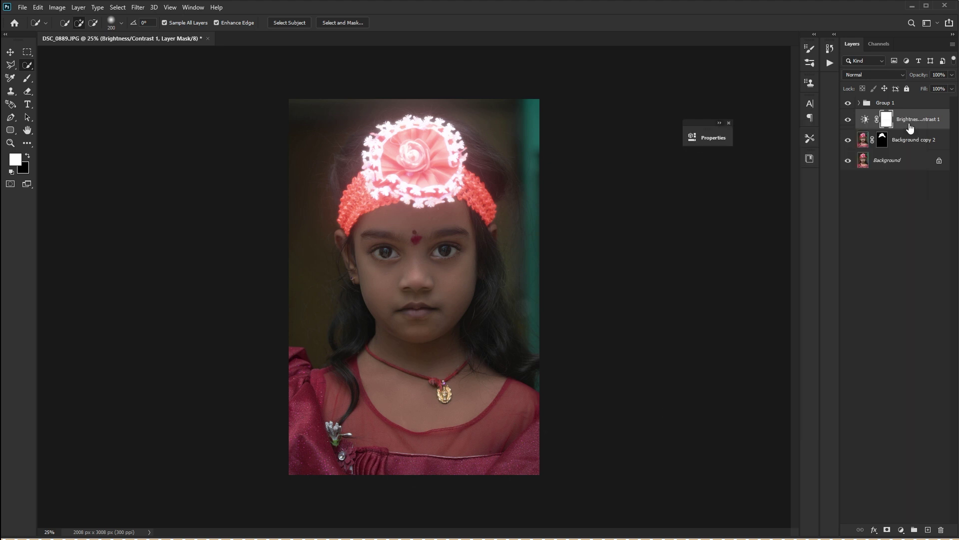
{"action": "left_click", "coordinate": [902, 530]}
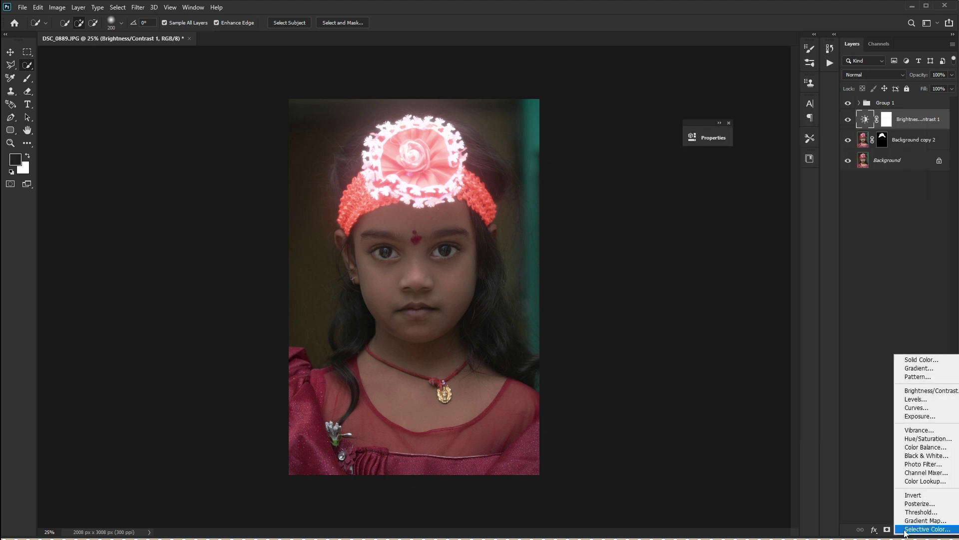
Add a Hue/Saturation layer with Colorize on, raised saturation and a red-orange hue.
{"action": "left_click", "coordinate": [928, 438]}
{"action": "left_click_drag", "start_coordinate": [592, 142], "coordinate": [724, 140]}
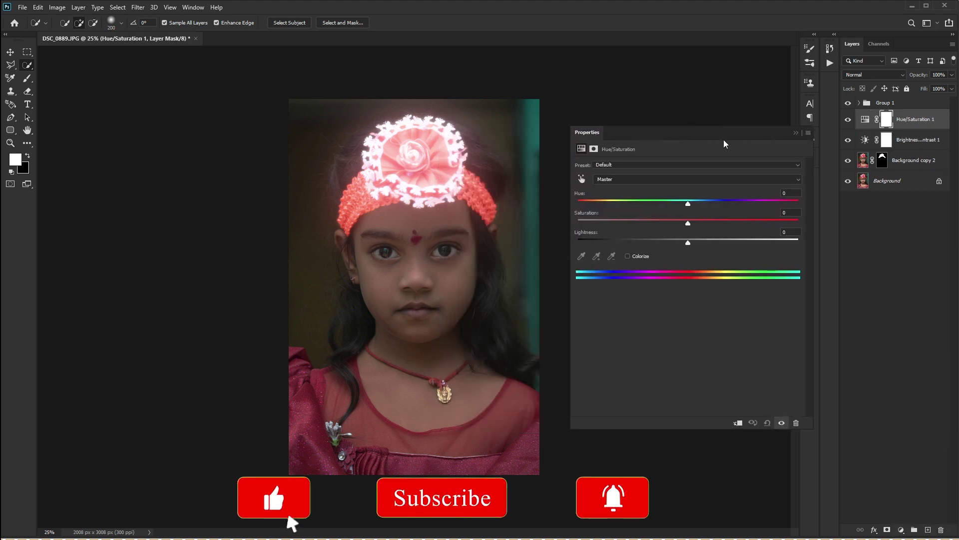
{"action": "left_click", "coordinate": [627, 256]}
{"action": "mouse_move", "coordinate": [644, 224]}
{"action": "left_mouse_down"}
{"action": "mouse_move", "coordinate": [632, 226]}
{"action": "mouse_move", "coordinate": [850, 230]}
{"action": "left_mouse_up"}
{"action": "mouse_move", "coordinate": [575, 203]}
{"action": "left_mouse_down"}
{"action": "mouse_move", "coordinate": [603, 208]}
{"action": "mouse_move", "coordinate": [579, 206]}
{"action": "left_mouse_up"}
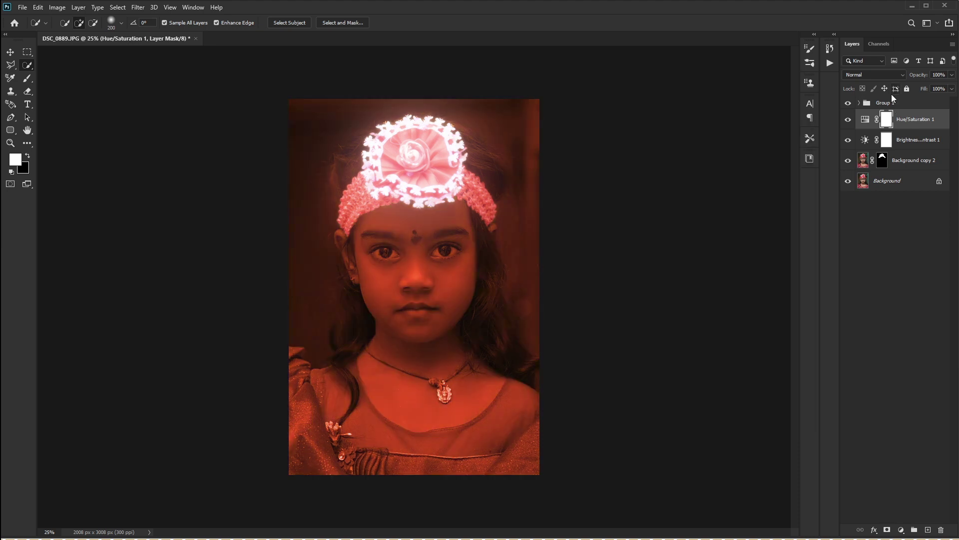
{"action": "left_click", "coordinate": [890, 104]}
{"action": "left_click", "coordinate": [901, 530]}
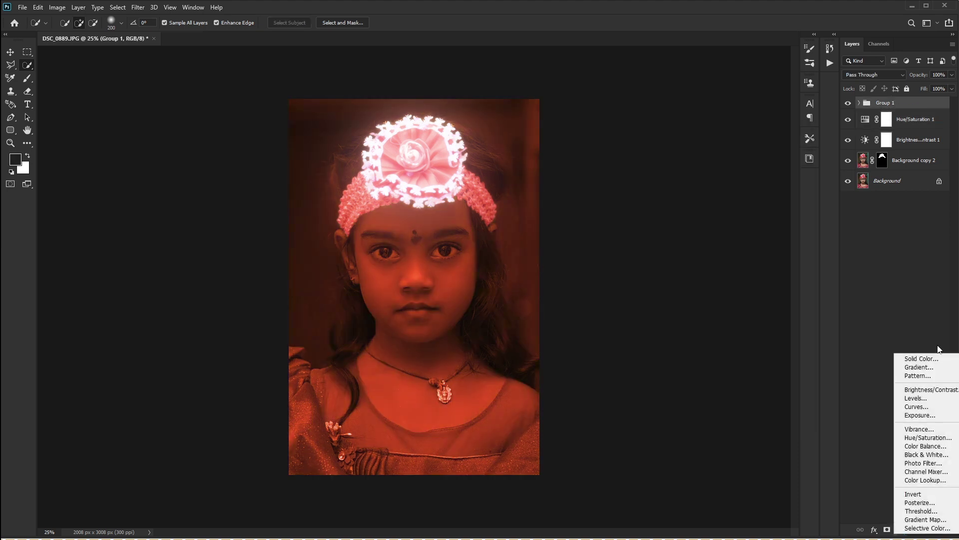
Add a second colorized Hue/Saturation layer at saturation 100 and hue about 24.
{"action": "left_click", "coordinate": [933, 440]}
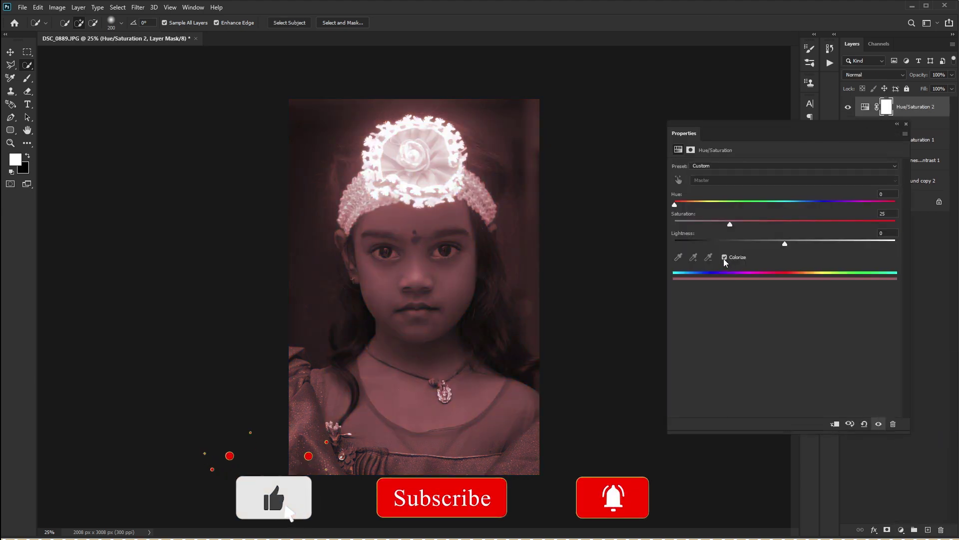
{"action": "left_click_drag", "start_coordinate": [735, 223], "coordinate": [947, 221]}
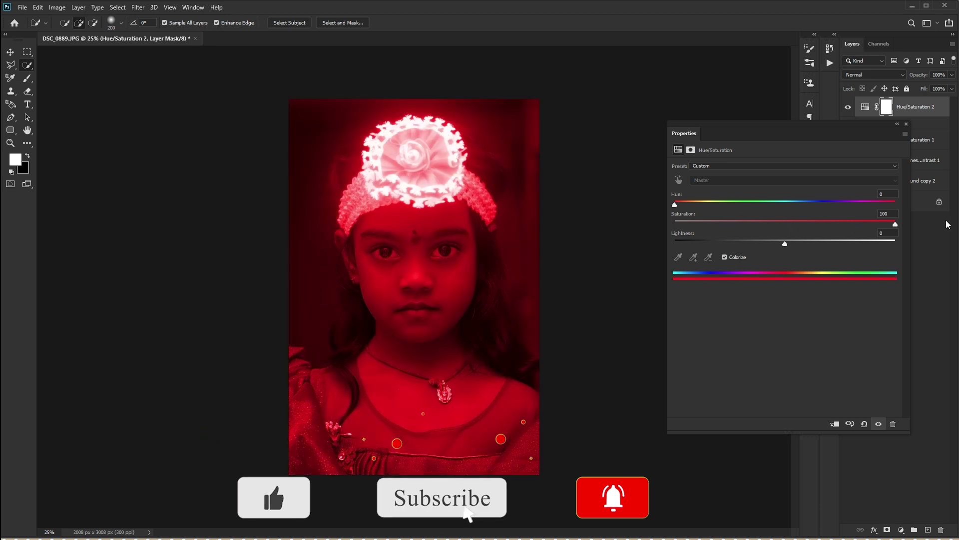
{"action": "mouse_move", "coordinate": [675, 205]}
{"action": "left_mouse_down"}
{"action": "mouse_move", "coordinate": [718, 202]}
{"action": "mouse_move", "coordinate": [664, 204]}
{"action": "mouse_move", "coordinate": [789, 210]}
{"action": "mouse_move", "coordinate": [681, 214]}
{"action": "mouse_move", "coordinate": [732, 218]}
{"action": "mouse_move", "coordinate": [860, 206]}
{"action": "mouse_move", "coordinate": [668, 219]}
{"action": "mouse_move", "coordinate": [874, 208]}
{"action": "mouse_move", "coordinate": [679, 209]}
{"action": "mouse_move", "coordinate": [701, 209]}
{"action": "mouse_move", "coordinate": [679, 207]}
{"action": "mouse_move", "coordinate": [699, 208]}
{"action": "mouse_move", "coordinate": [690, 207]}
{"action": "left_mouse_up"}
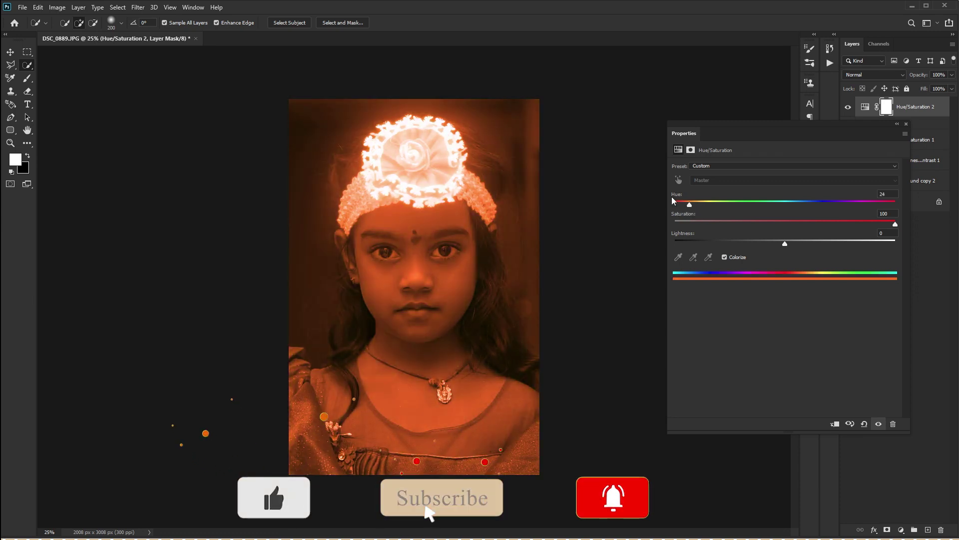
In Hue/Saturation 2's Blending Options, move the Blend If underlying-layer black point to 3.
{"action": "left_click", "coordinate": [897, 124]}
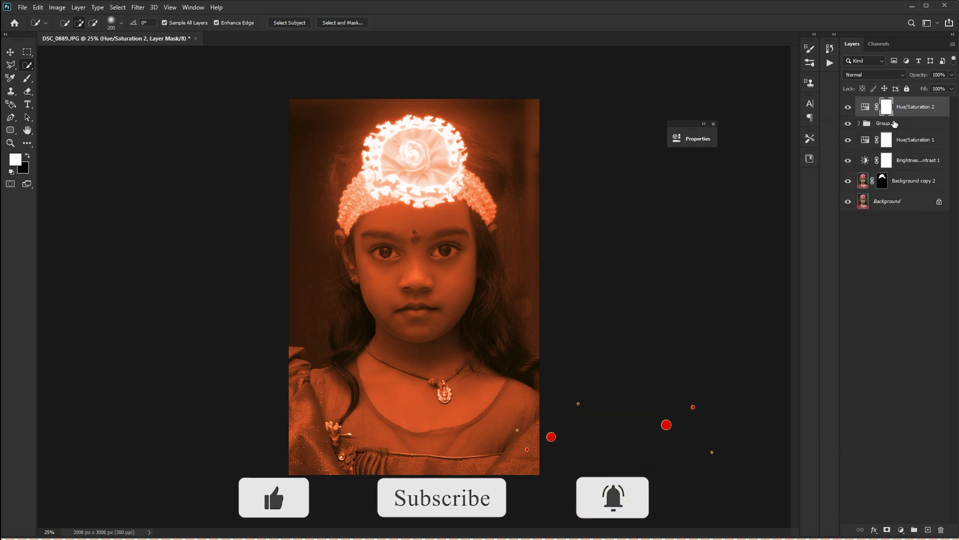
{"action": "left_click", "coordinate": [875, 529]}
{"action": "left_click", "coordinate": [905, 433]}
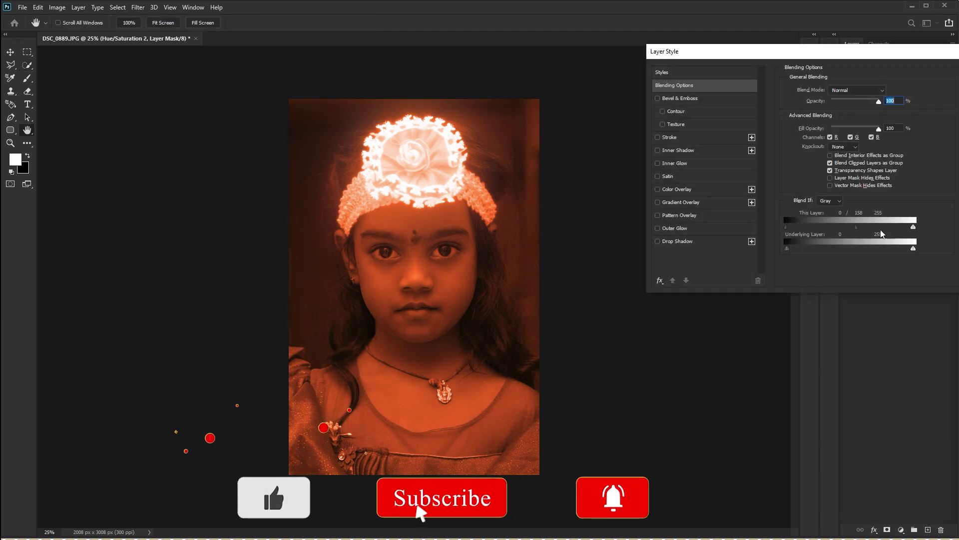
{"action": "left_click_drag", "start_coordinate": [787, 249], "coordinate": [789, 249]}
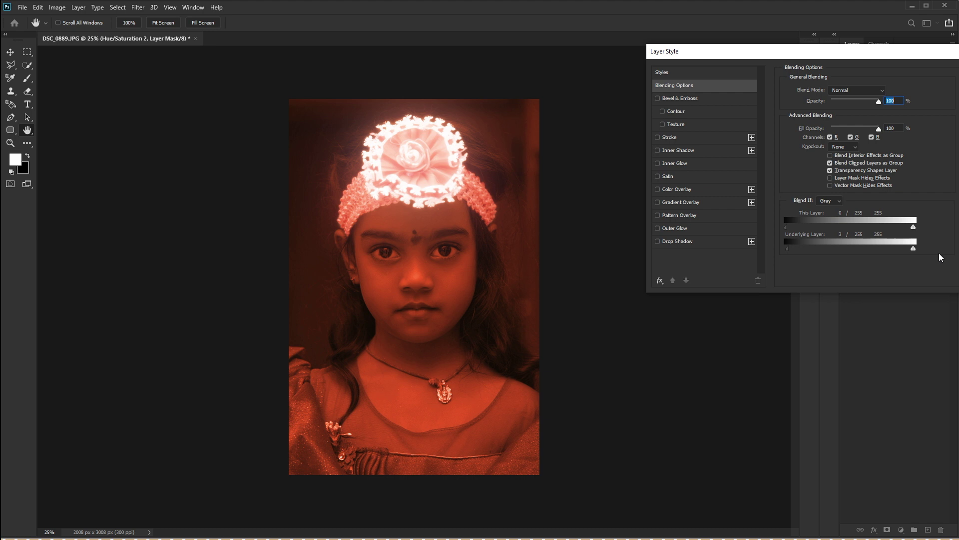
{"action": "key", "text": "Return"}
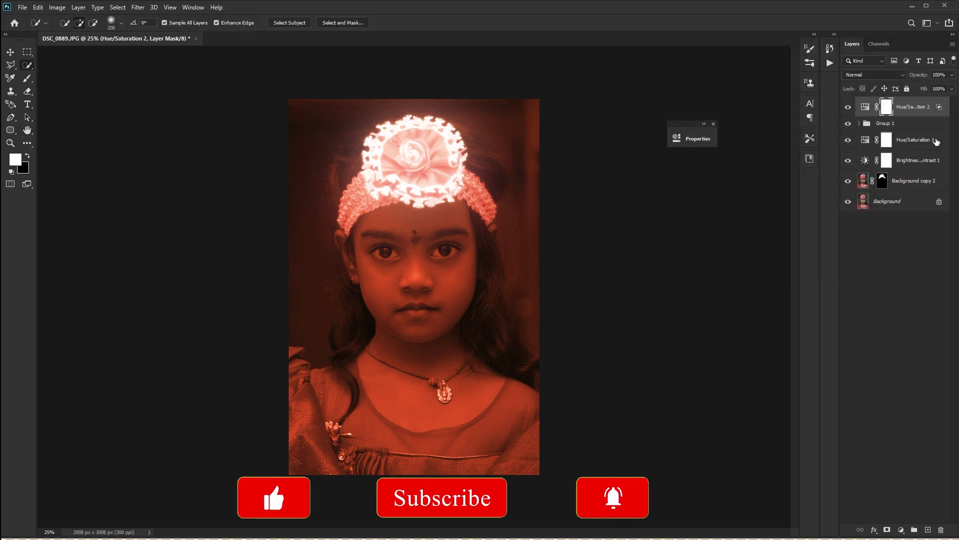